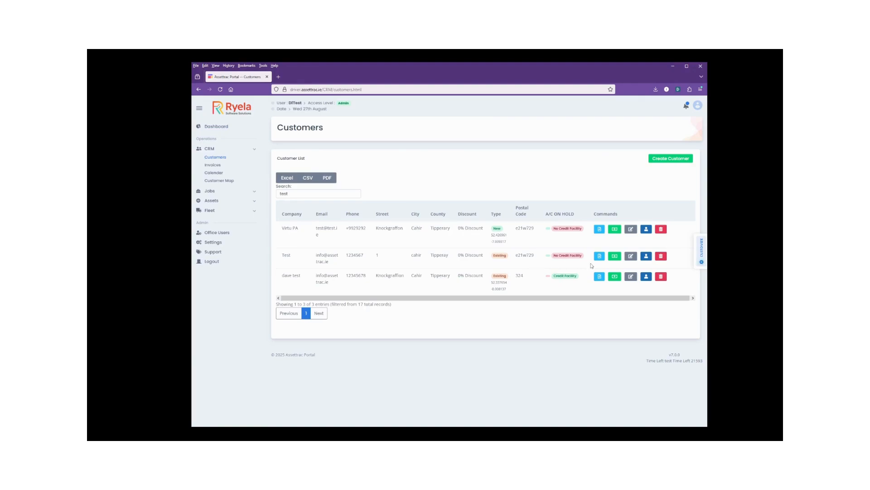
Start a new invoice for the third listed customer, keeping warranty None, type Invoice and an empty reference.
click(600, 276)
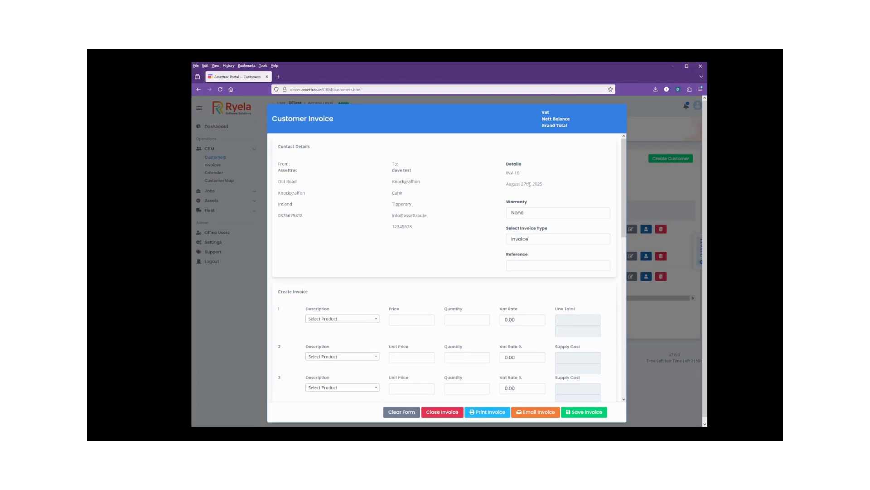
click(533, 212)
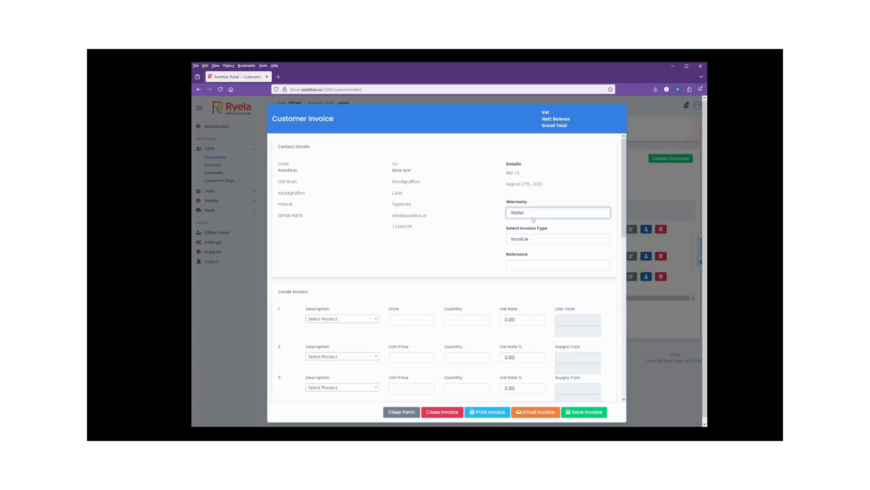
click(444, 243)
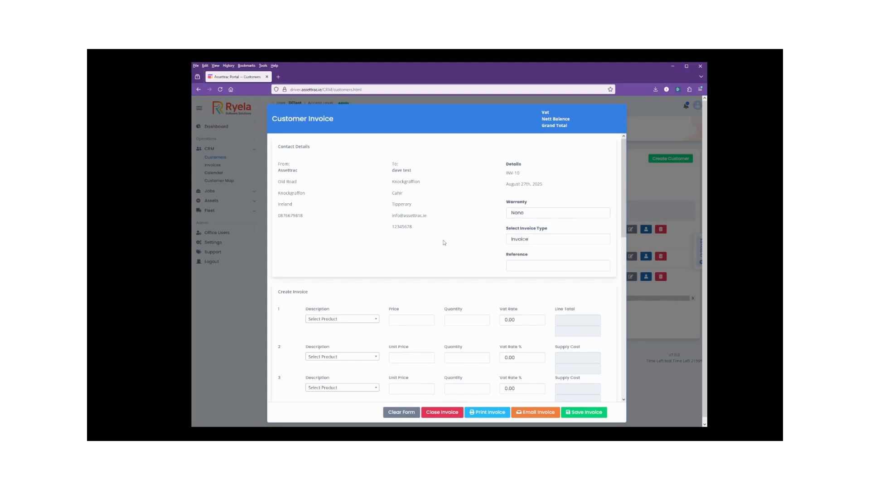
click(525, 242)
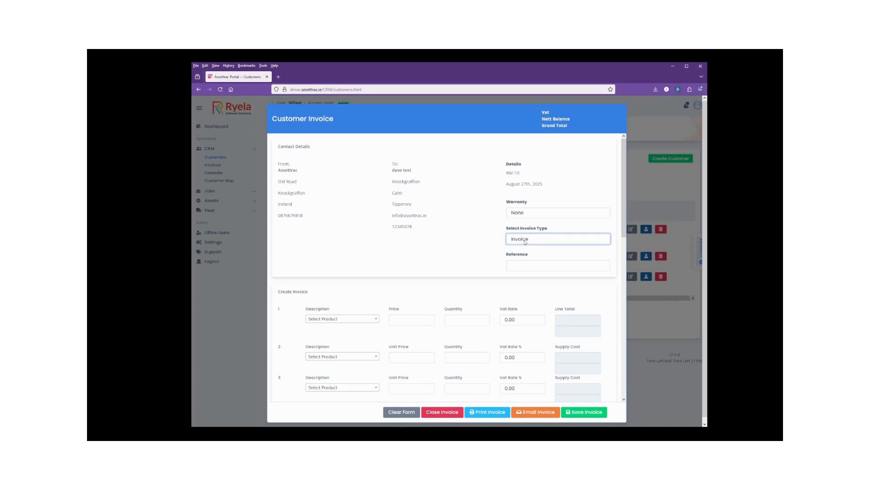
click(524, 265)
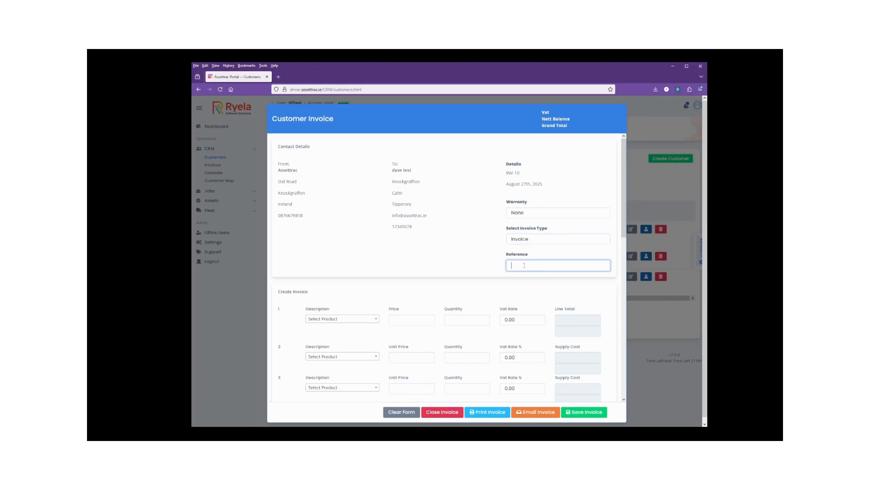
Fill the first invoice line with the product 1415 Prime Fillet Chain OFF 2.2+KGS and a quantity of 2.
click(327, 319)
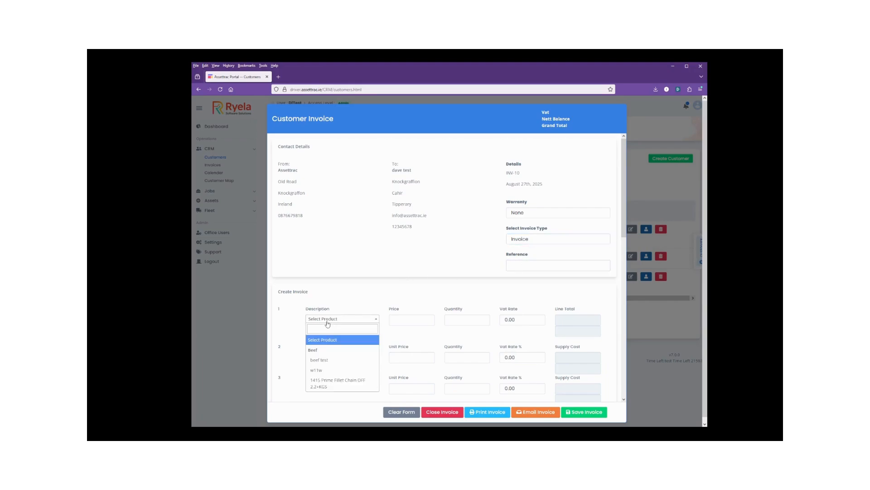
click(320, 383)
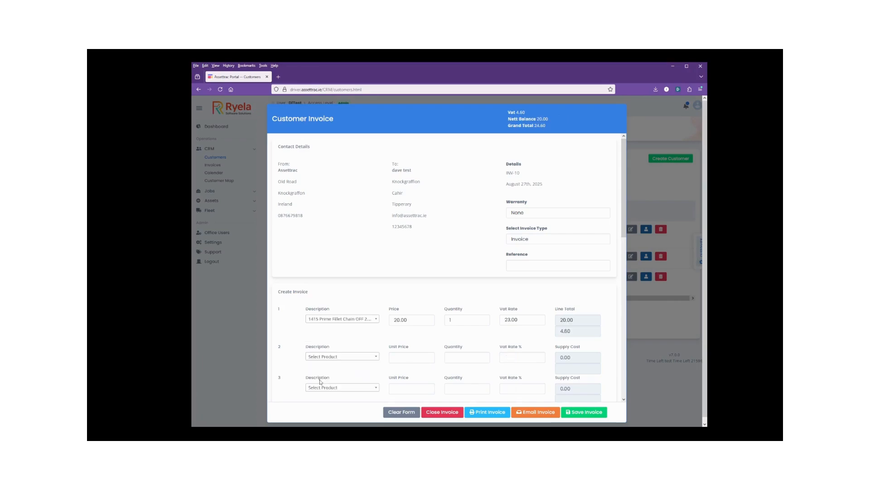
double_click(451, 319)
text(2)
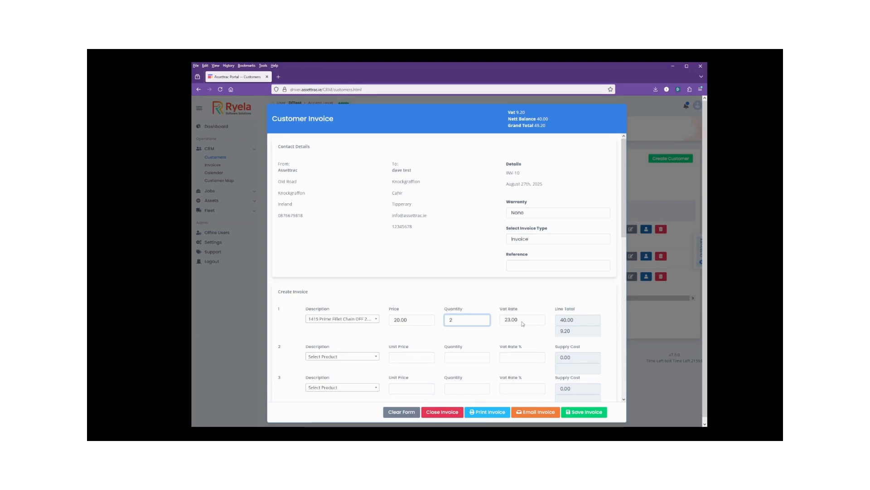
click(568, 320)
click(571, 331)
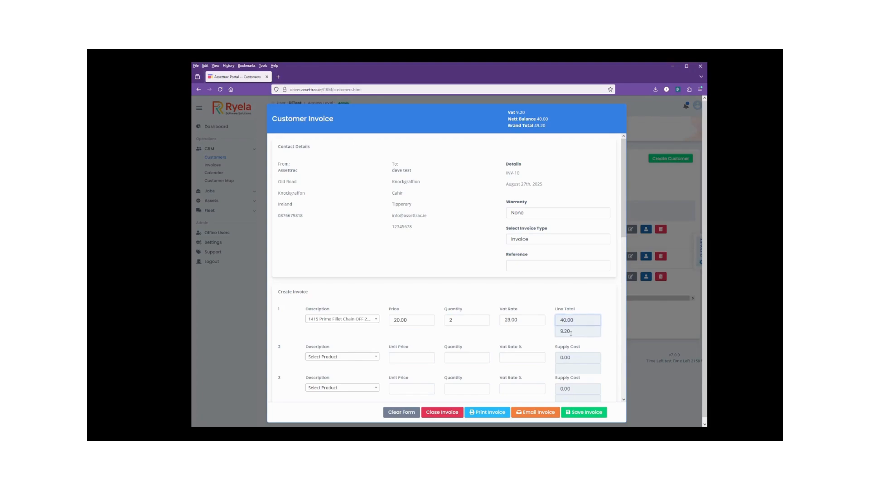
Enter "test" in the invoice notes and review the whole form from contact details to totals.
scroll(424, 292, down, 5)
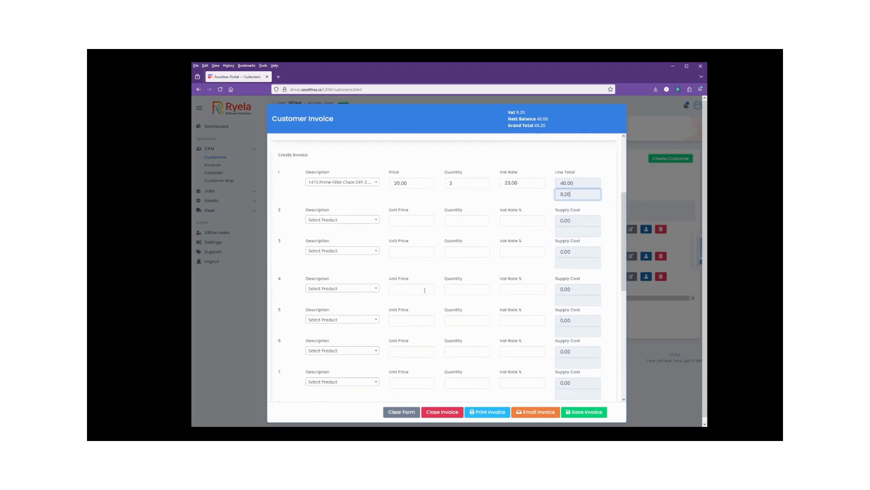
scroll(424, 292, down, 4)
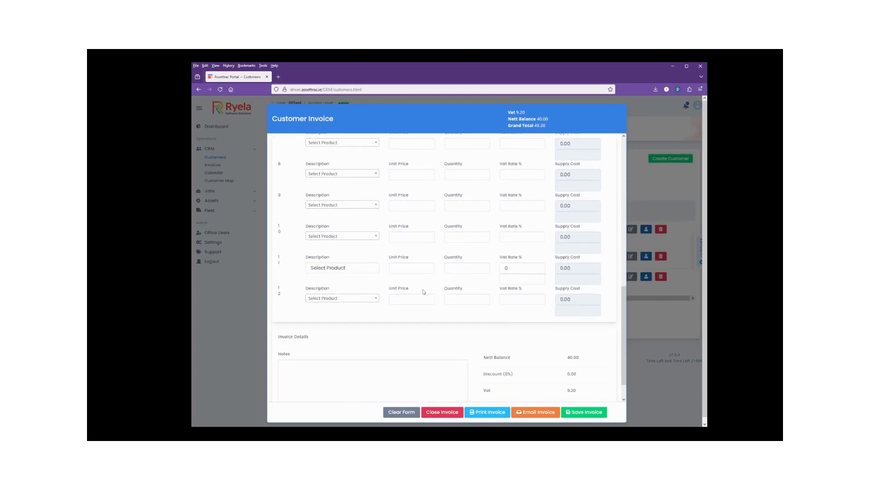
click(374, 347)
text(test)
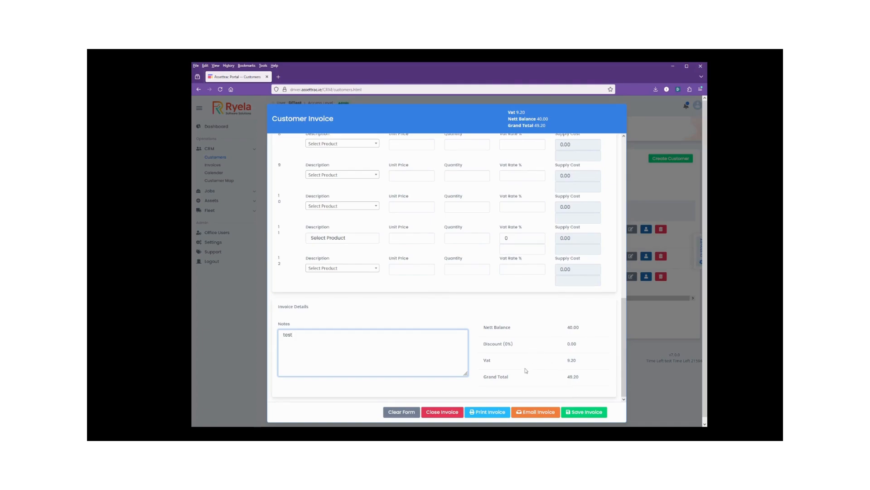
scroll(557, 347, up, 5)
scroll(557, 347, up, 5)
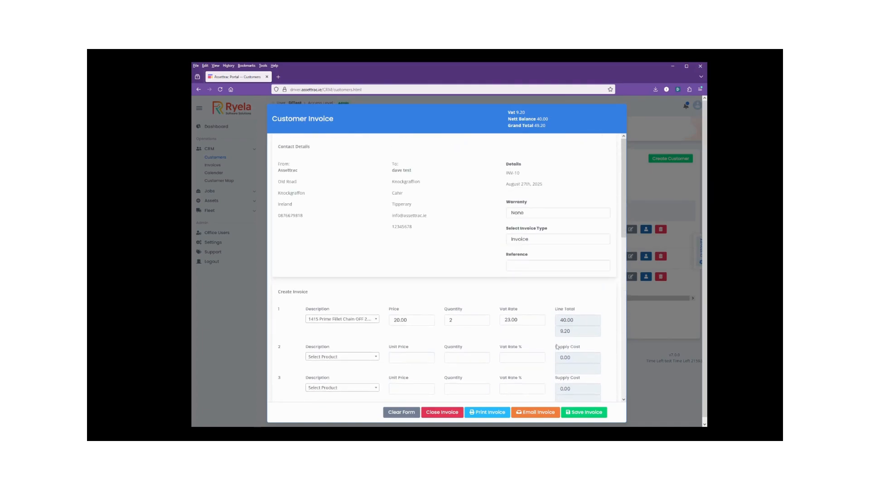
scroll(549, 325, down, 3)
scroll(550, 325, down, 6)
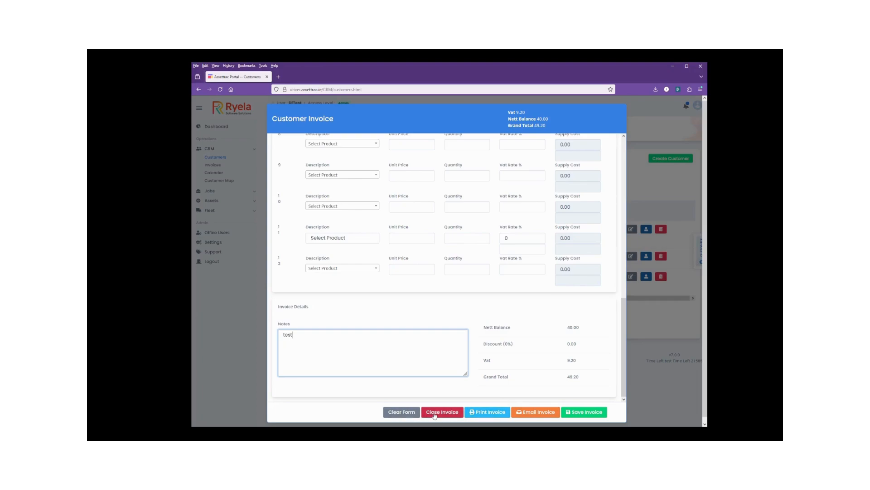
Generate the printable PDF of the invoice, look through it and close it.
click(488, 412)
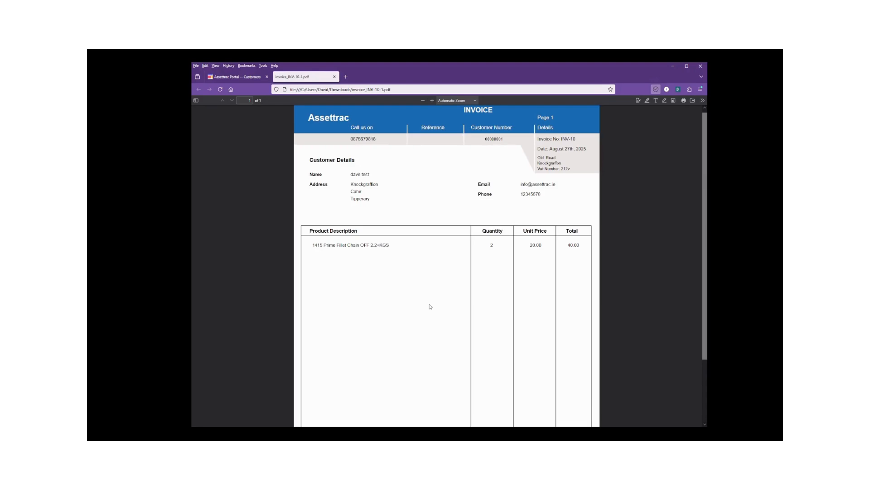
scroll(431, 306, down, 3)
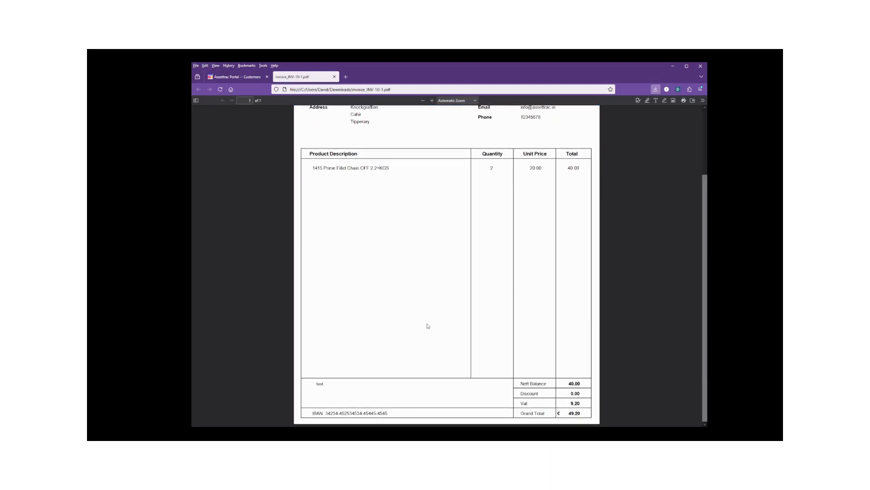
scroll(427, 325, up, 4)
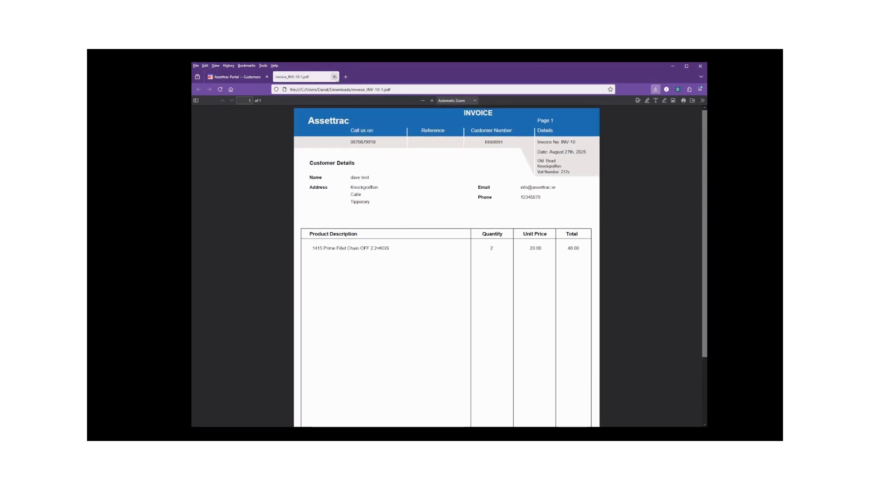
click(334, 76)
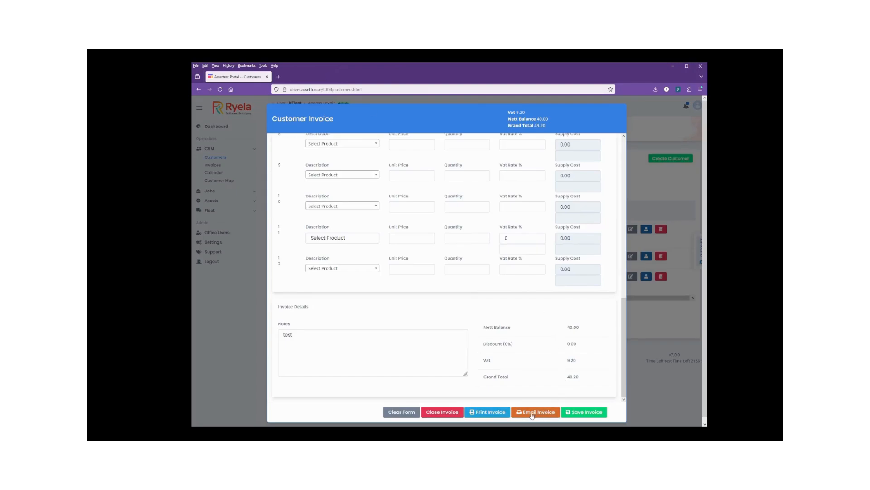
Save the customer invoice and confirm saving.
click(573, 412)
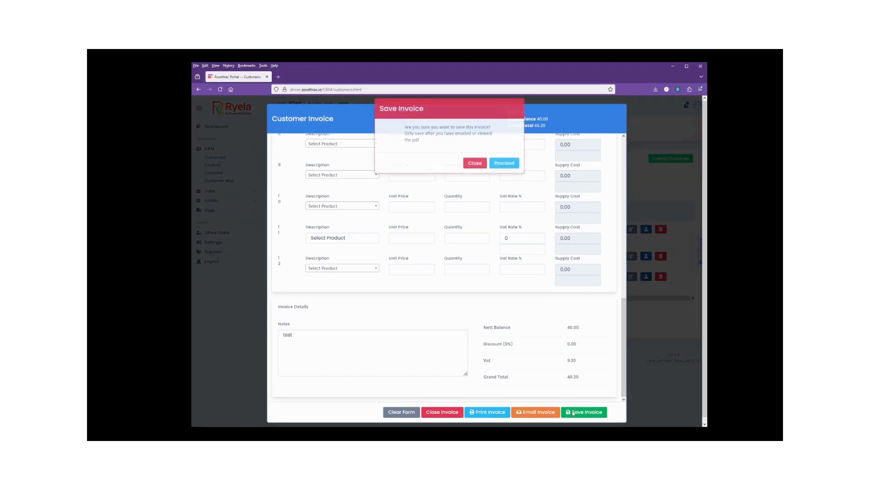
click(510, 169)
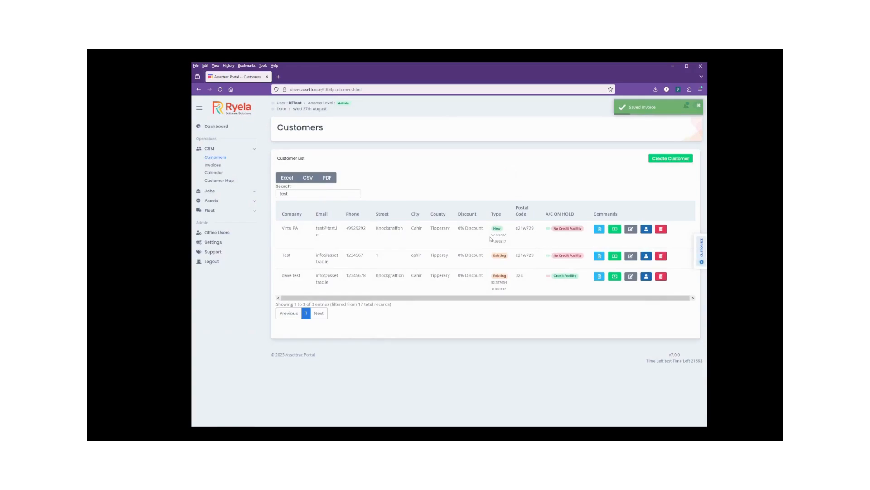
In the invoice list, record a partial card payment of 19.20 on the newest invoice and confirm it.
click(212, 166)
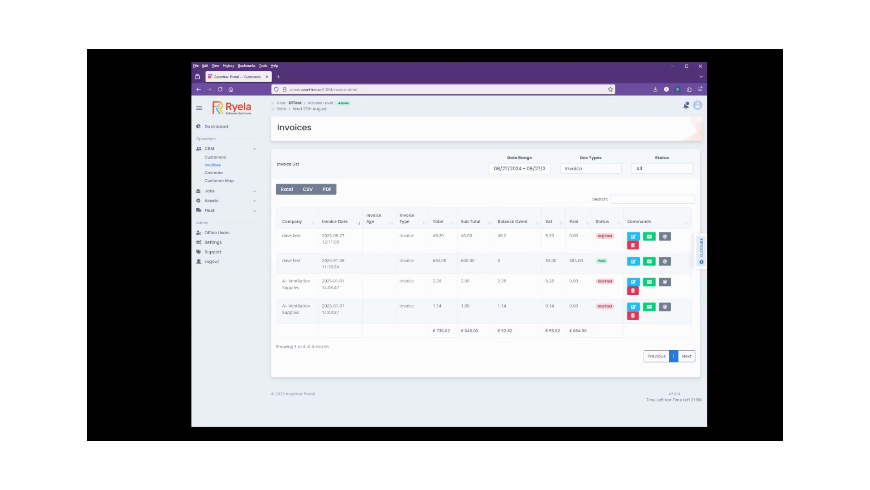
click(649, 236)
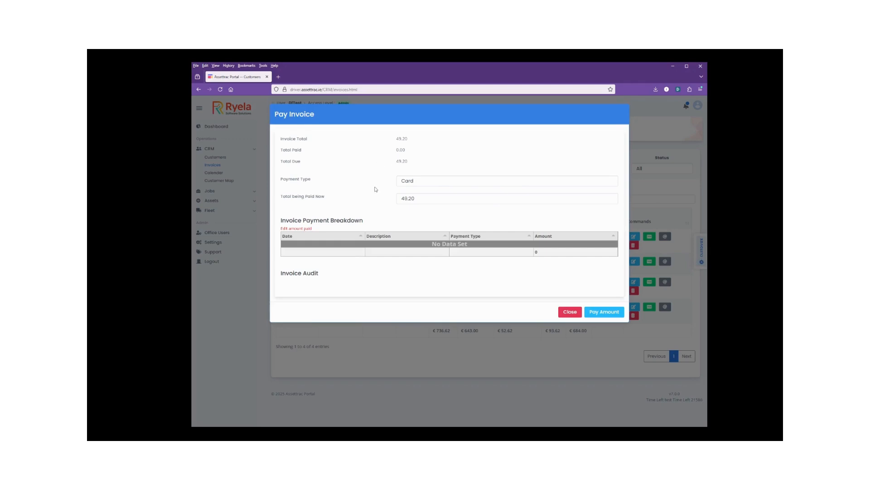
click(407, 183)
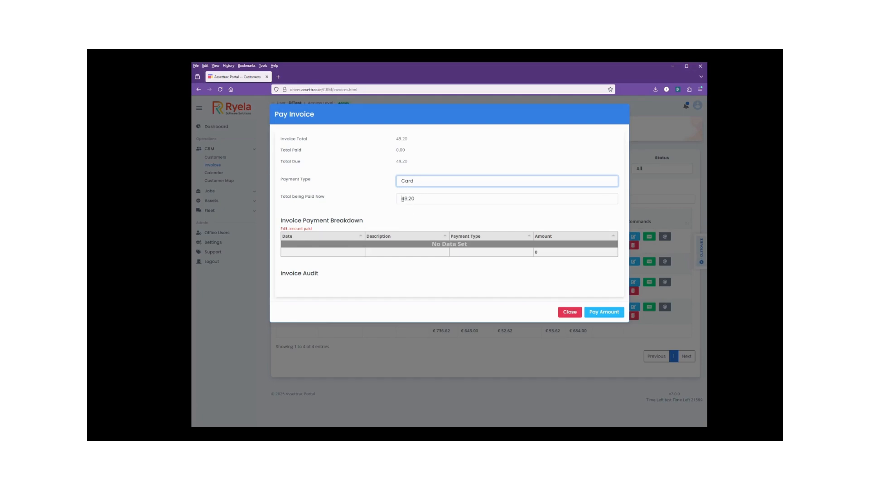
drag(402, 199, 406, 199)
text(1)
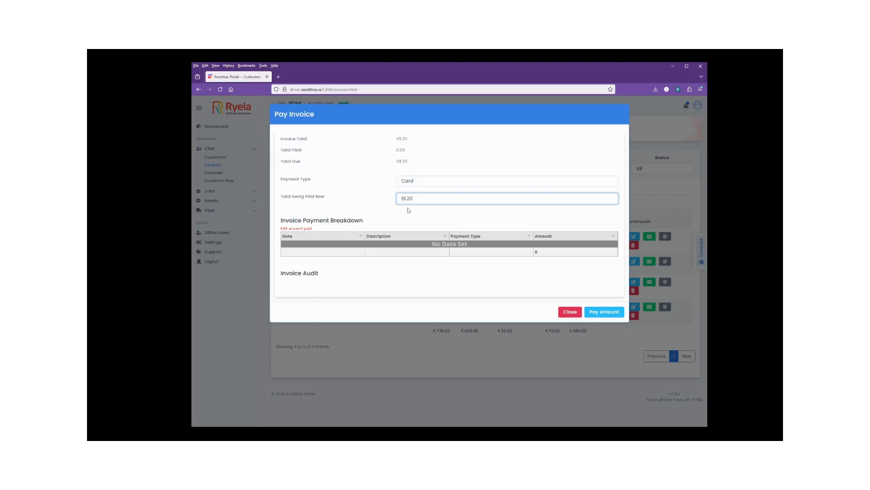
click(604, 312)
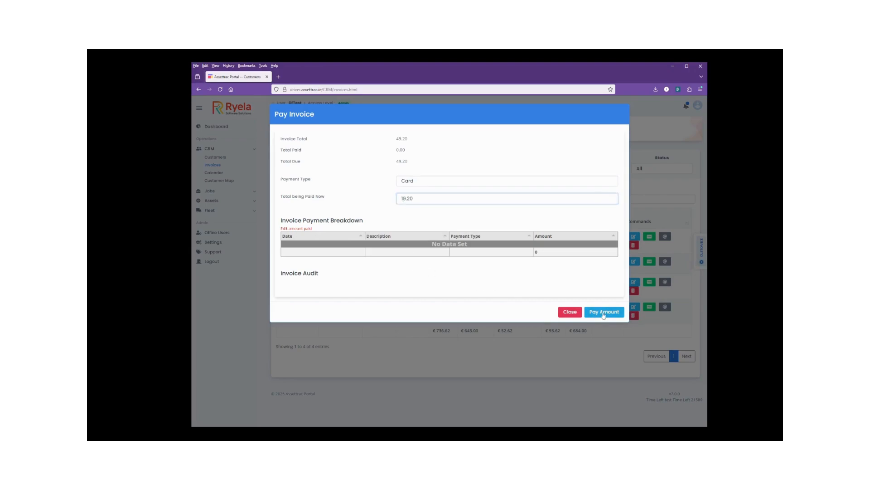
click(429, 292)
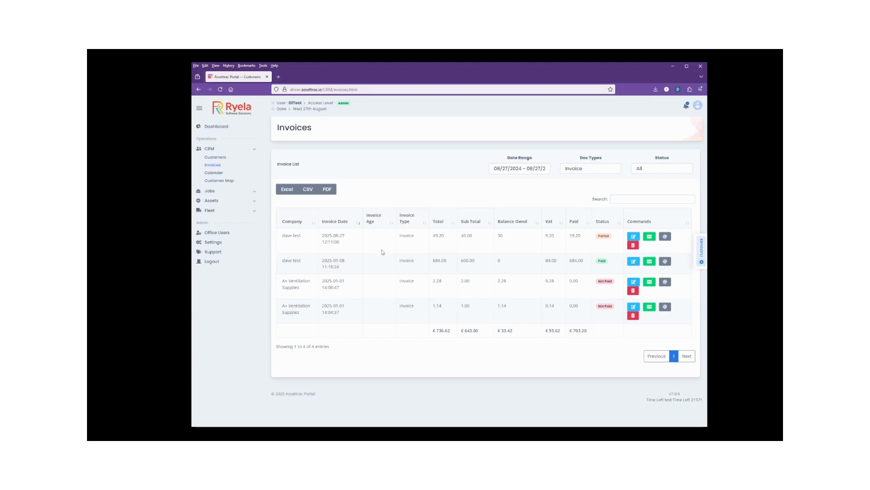
Pay the remaining 30.00 on the partially paid invoice by Bank Transfer and confirm the payment.
click(653, 238)
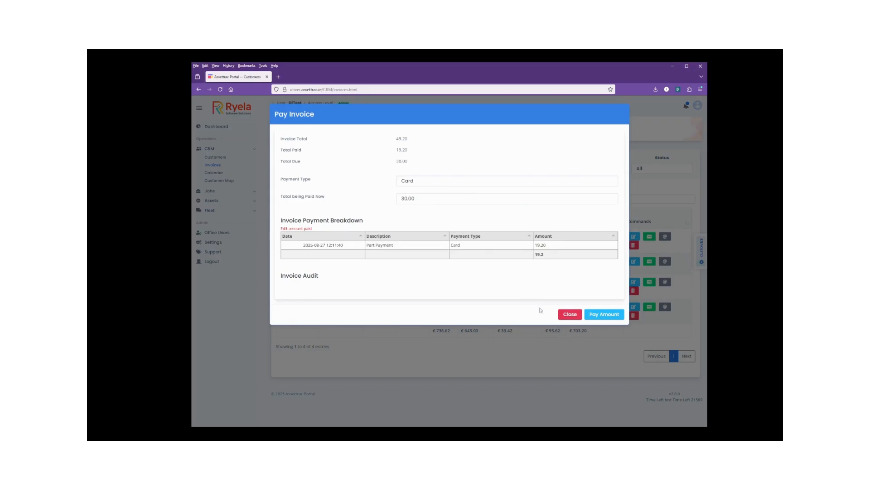
click(418, 182)
key(Down)
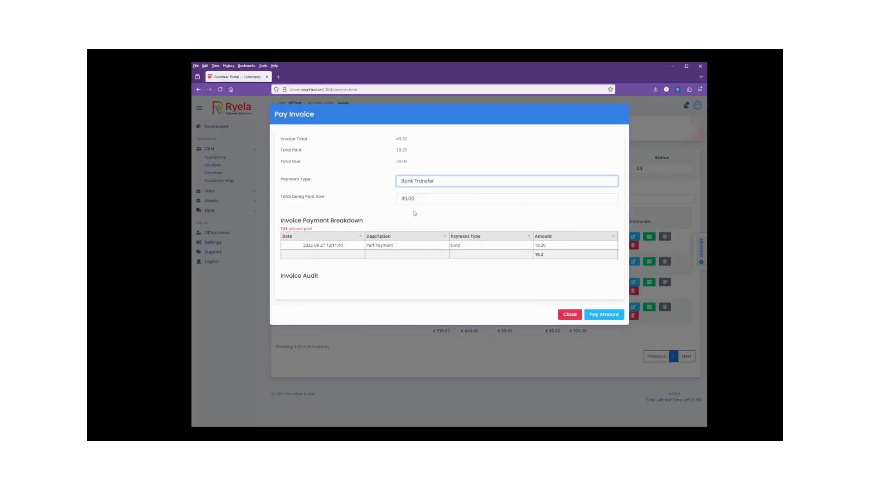
click(607, 315)
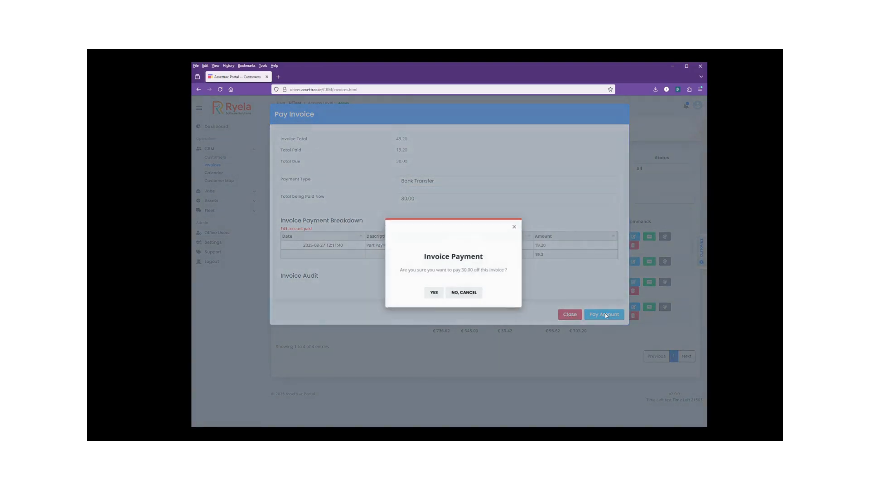
click(430, 292)
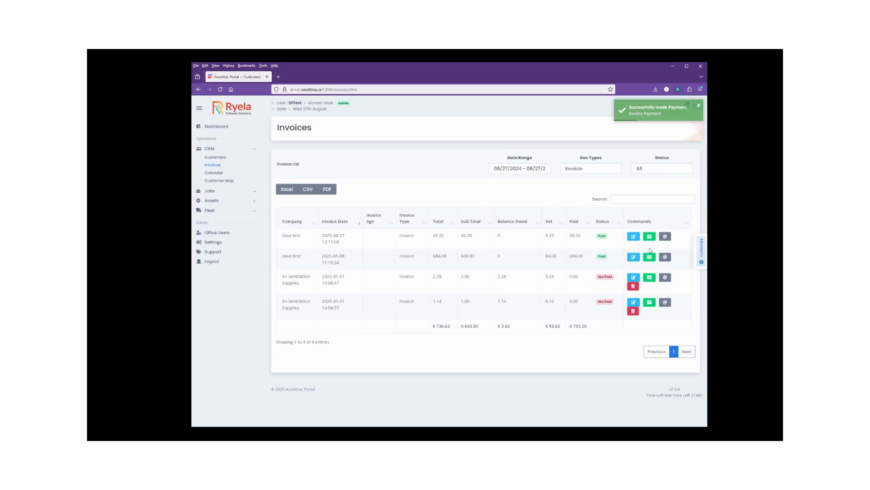
Check the newest invoice's email history, and reopen that invoice to review its details and product lines.
click(668, 236)
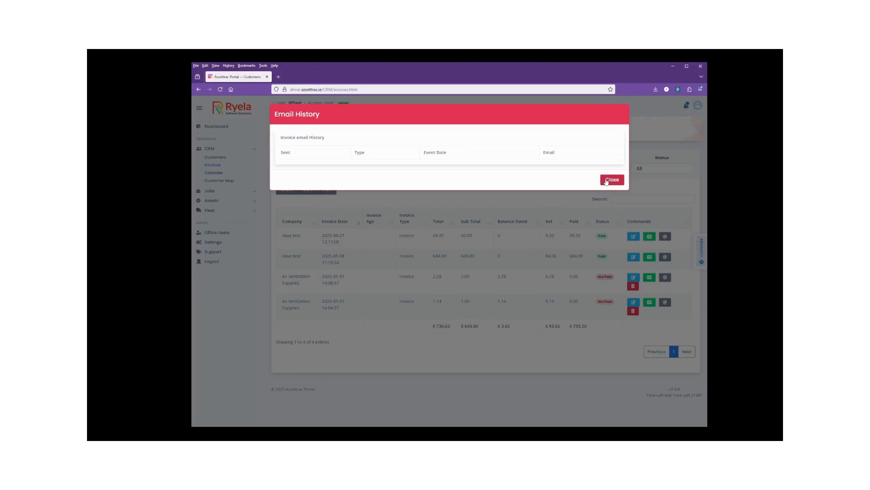
click(607, 182)
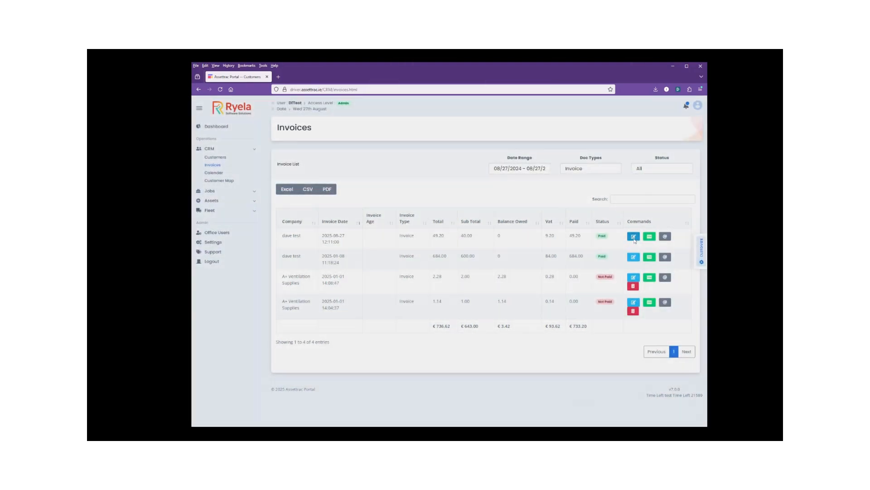
click(633, 236)
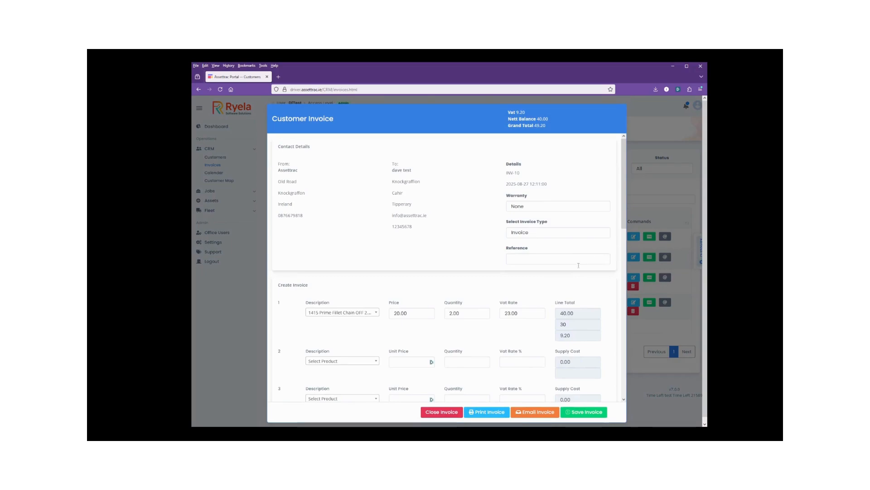
scroll(536, 281, down, 3)
scroll(536, 282, up, 3)
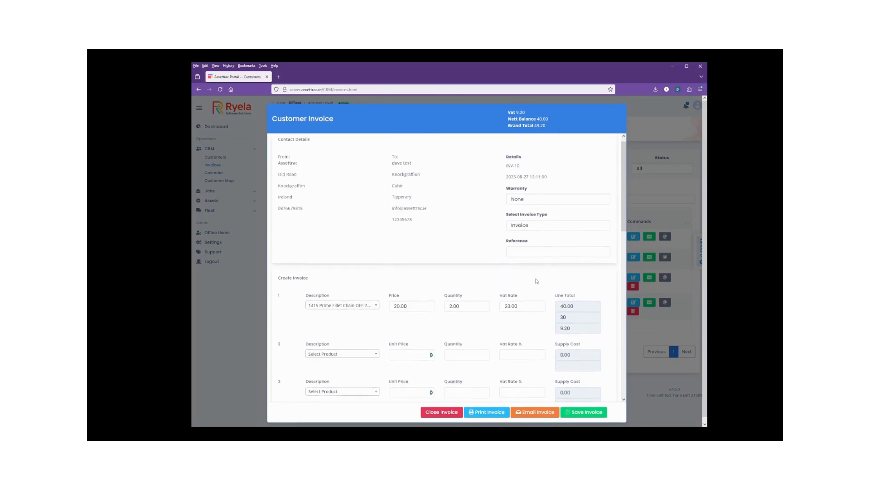
scroll(537, 281, down, 3)
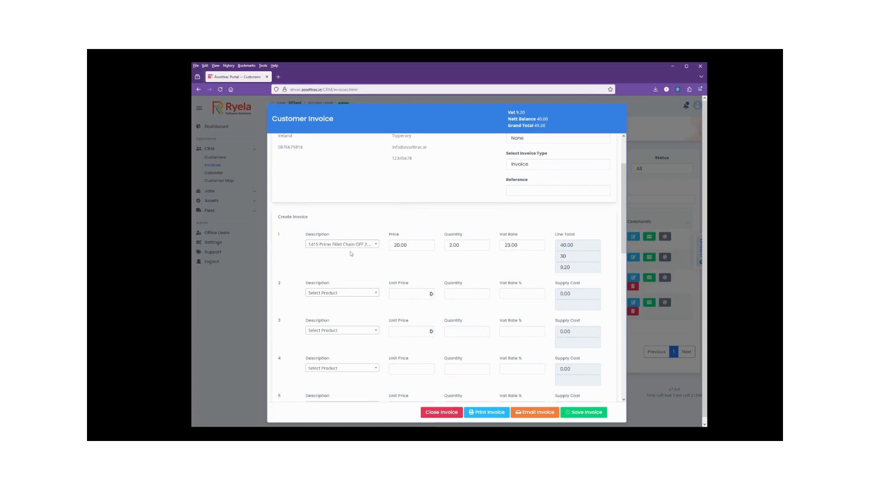
Review the open invoice's remaining product lines, notes and totals, and place the cursor in the notes text.
scroll(344, 252, down, 3)
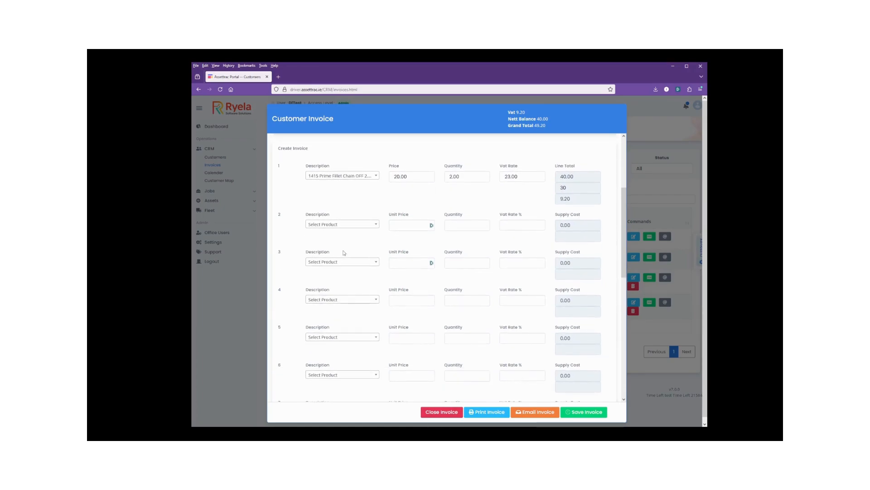
scroll(344, 253, down, 3)
scroll(344, 253, down, 12)
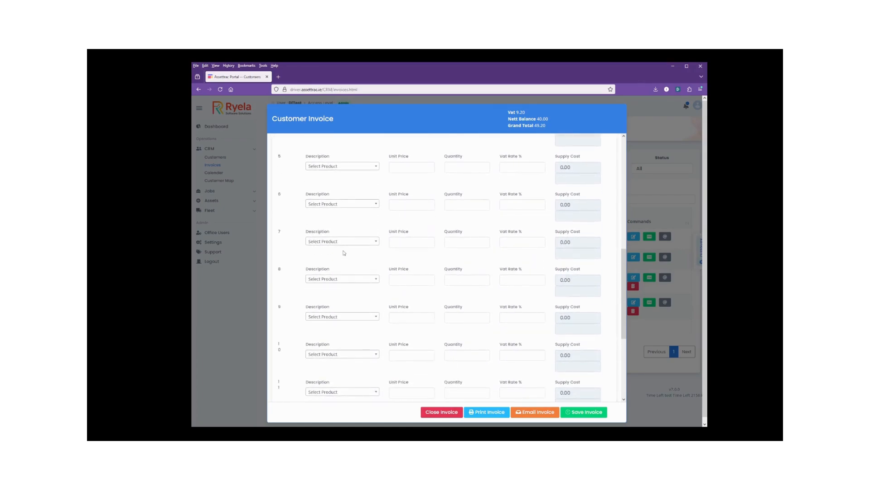
click(313, 337)
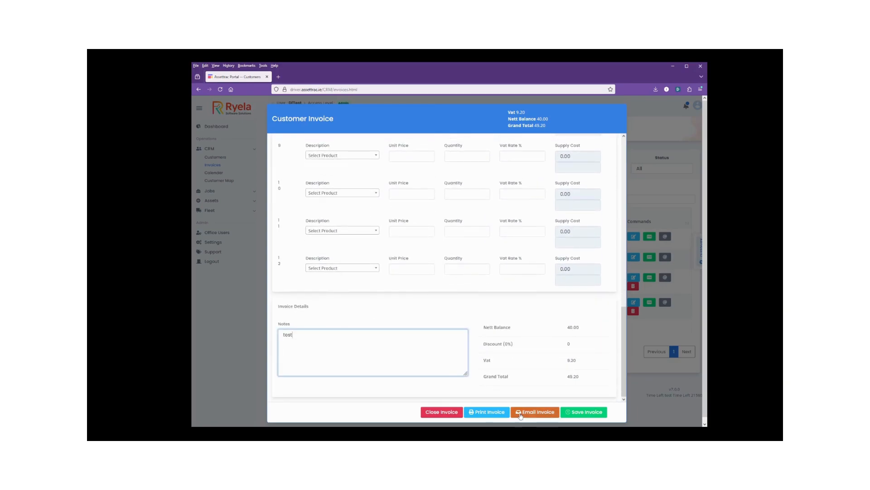
Email the open invoice to the customer, and check its email history back in the invoice list.
scroll(521, 351, up, 15)
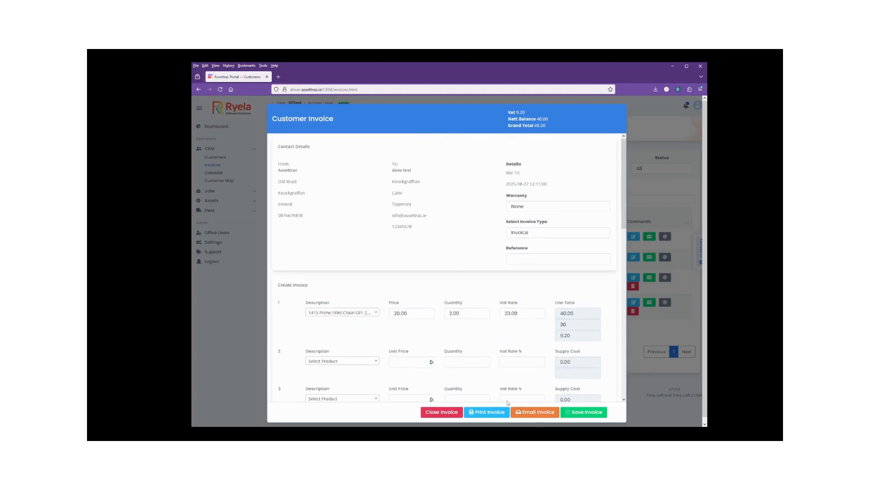
click(537, 408)
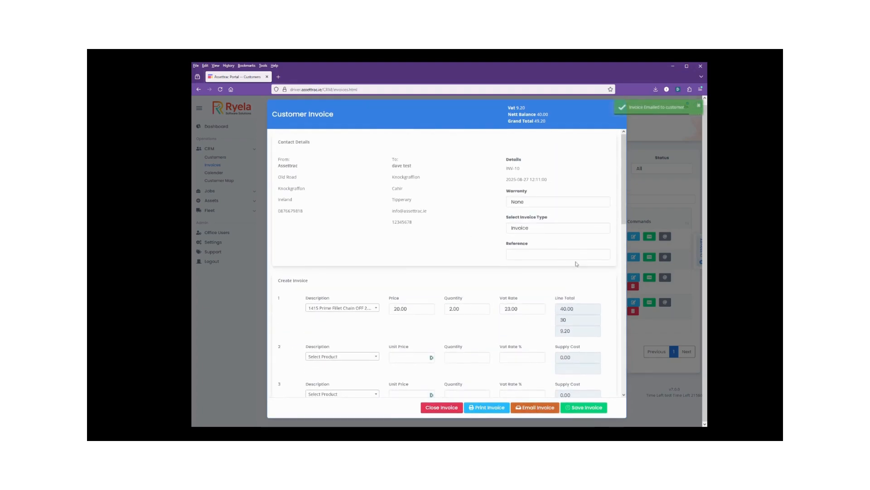
click(442, 408)
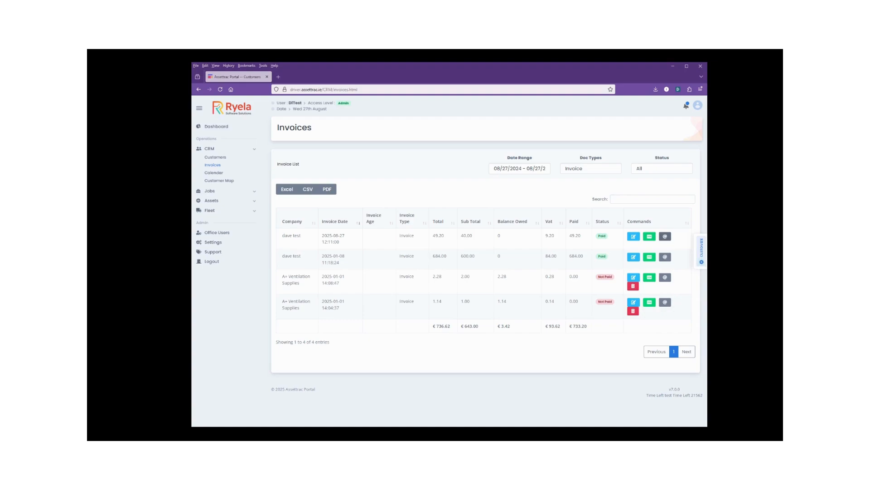
click(665, 236)
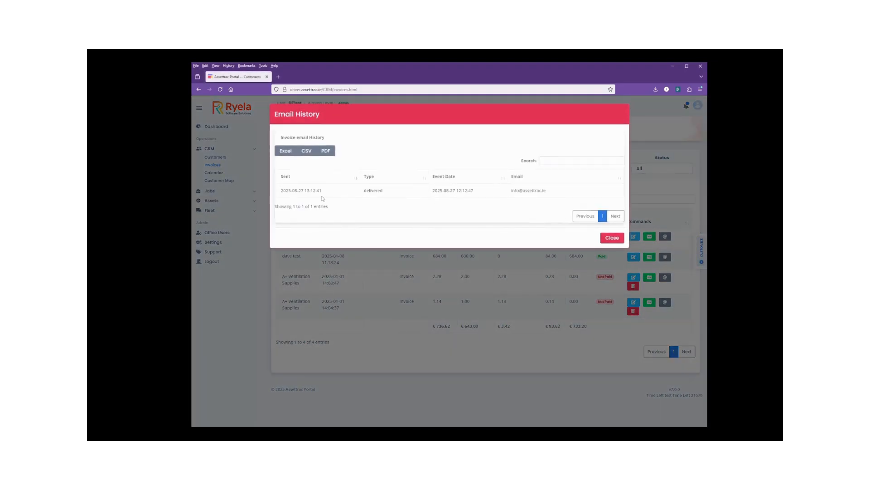